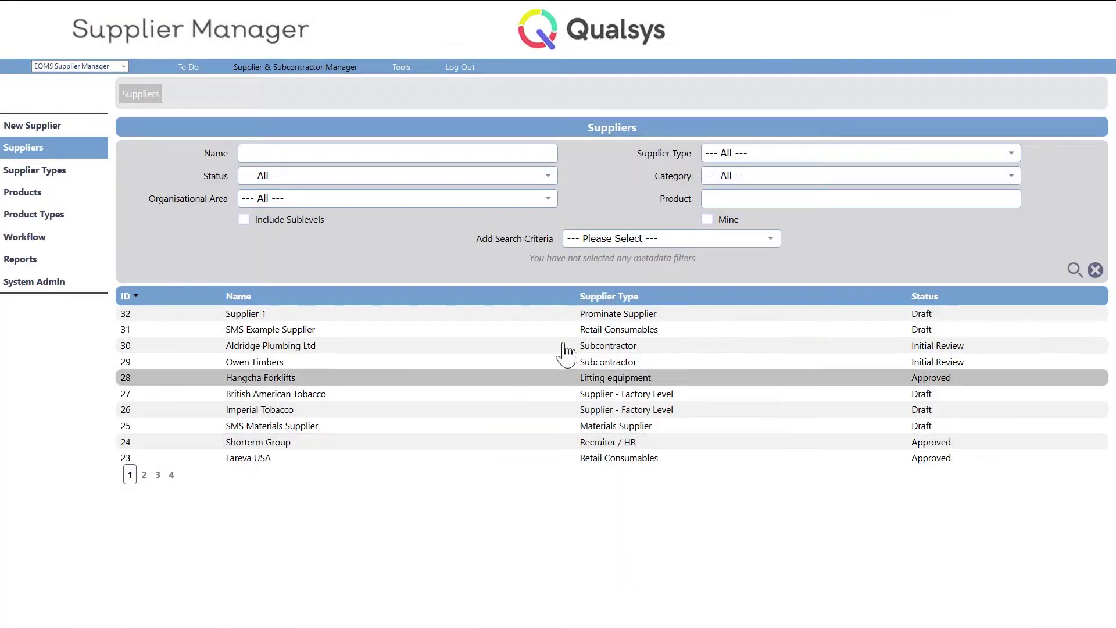
# Filter suppliers to Approved, then view Wholemart Retail's associated risks, issues and audits.
pyautogui.click(488, 178)
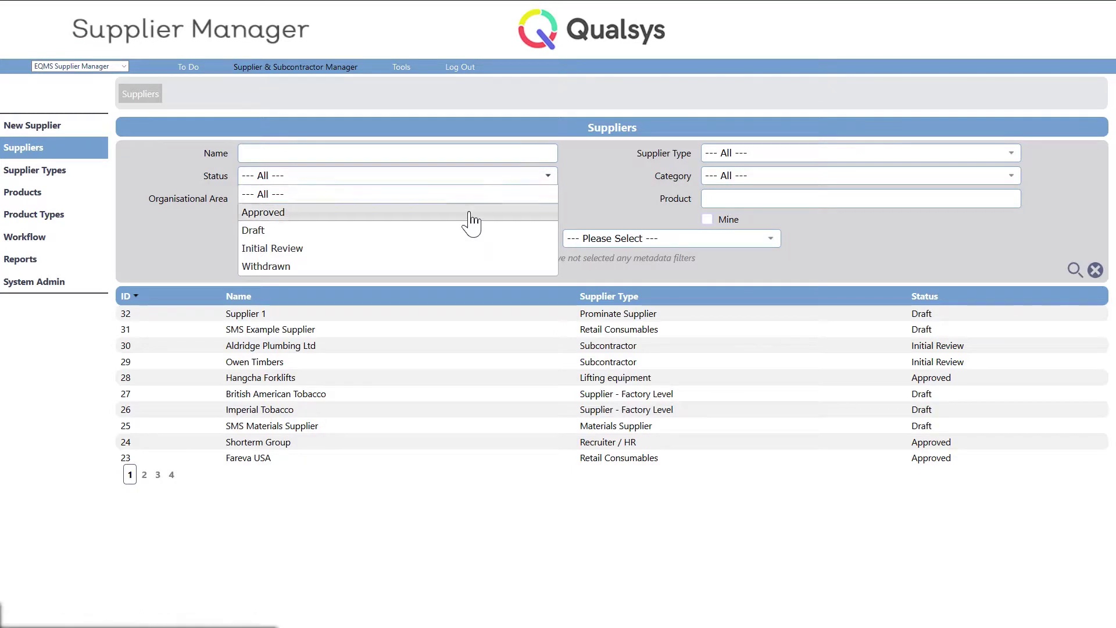
pyautogui.click(469, 213)
pyautogui.click(1074, 277)
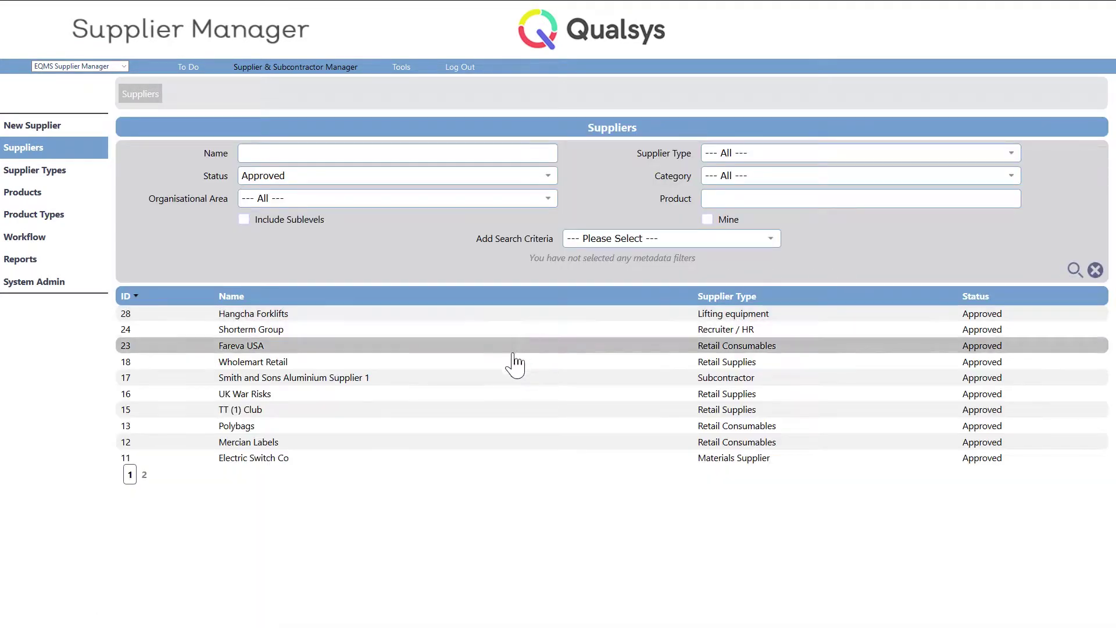
pyautogui.click(505, 360)
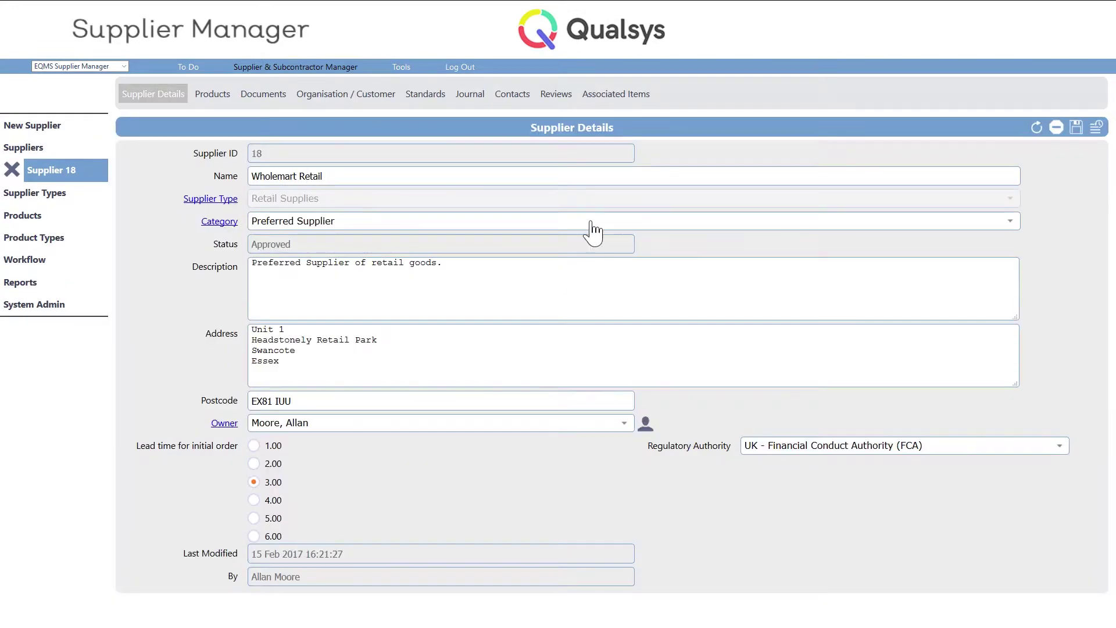
pyautogui.click(611, 103)
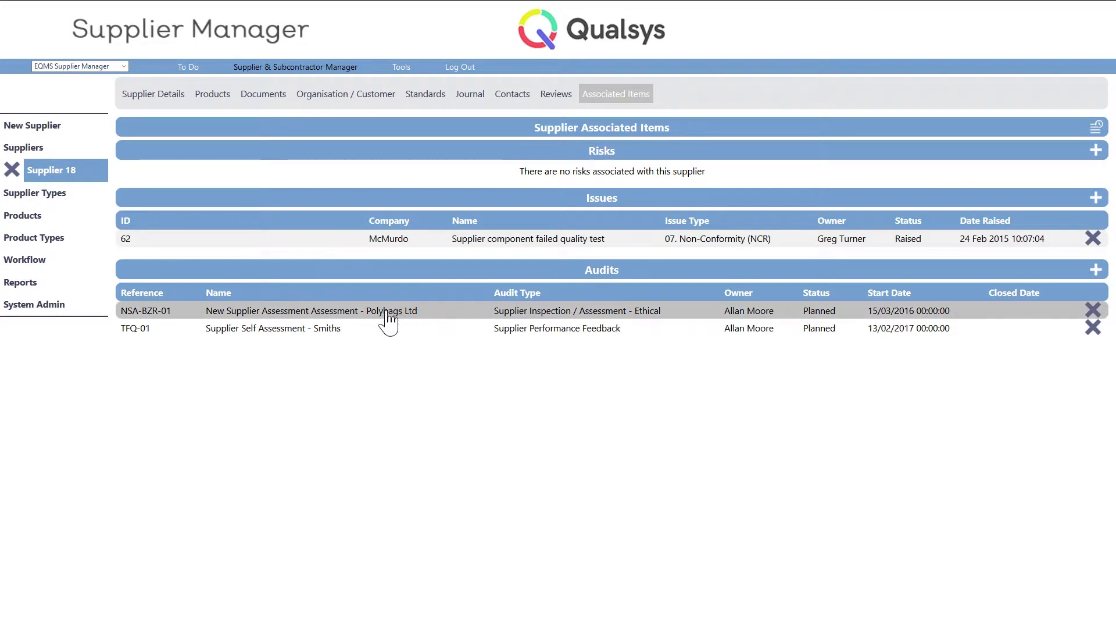
# Open audit NSA-BZR-01 and expand its linked Standards and Documents.
pyautogui.click(388, 314)
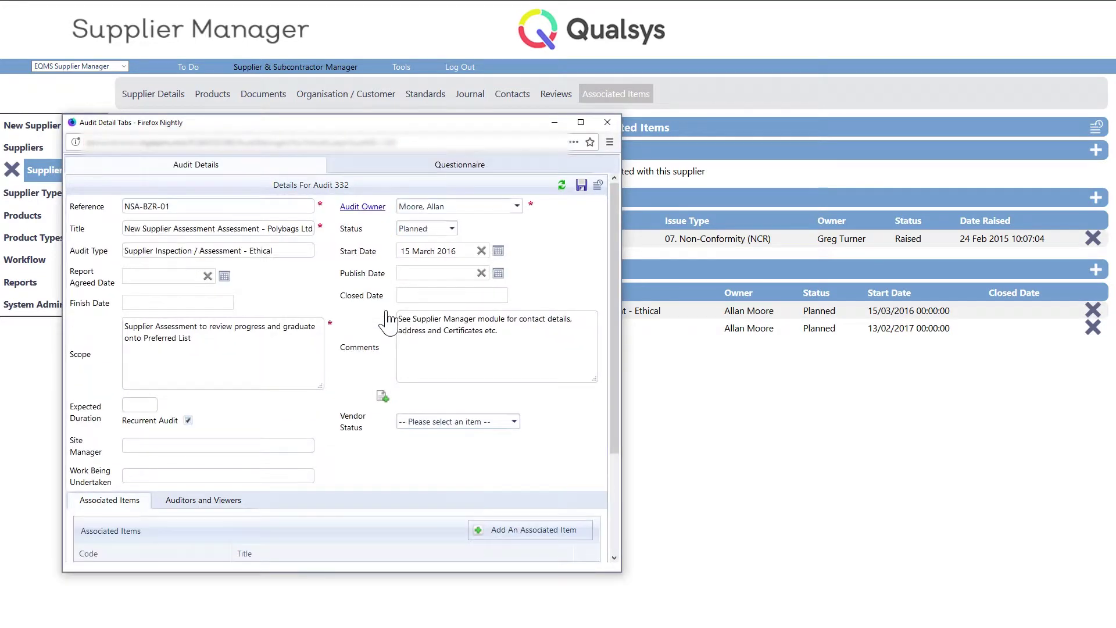
pyautogui.moveTo(612, 319); pyautogui.dragTo(613, 486)
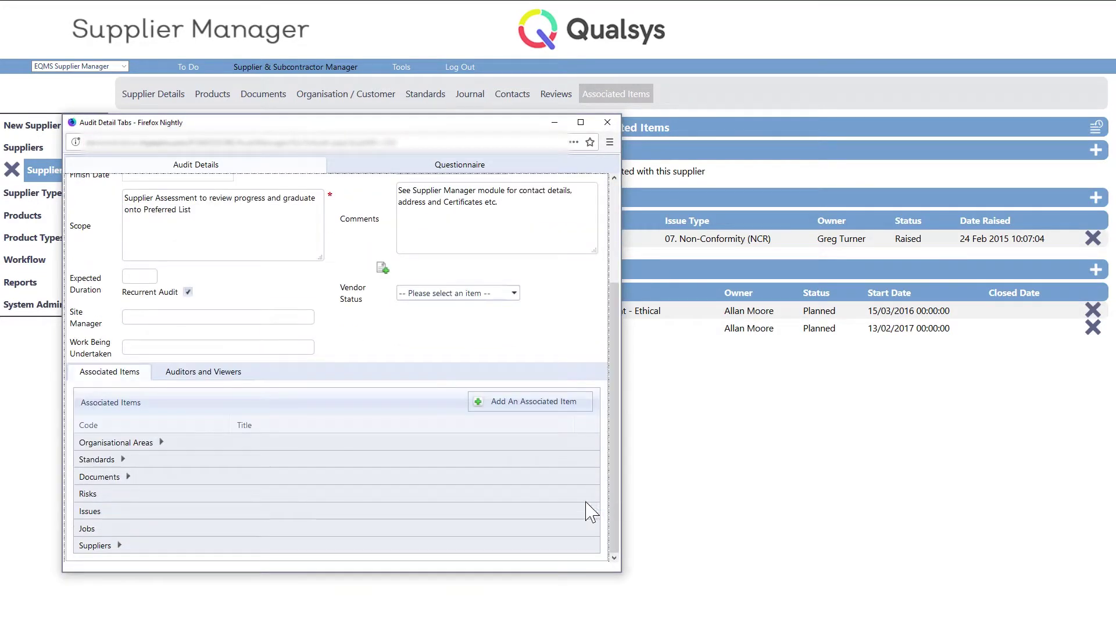
pyautogui.click(123, 460)
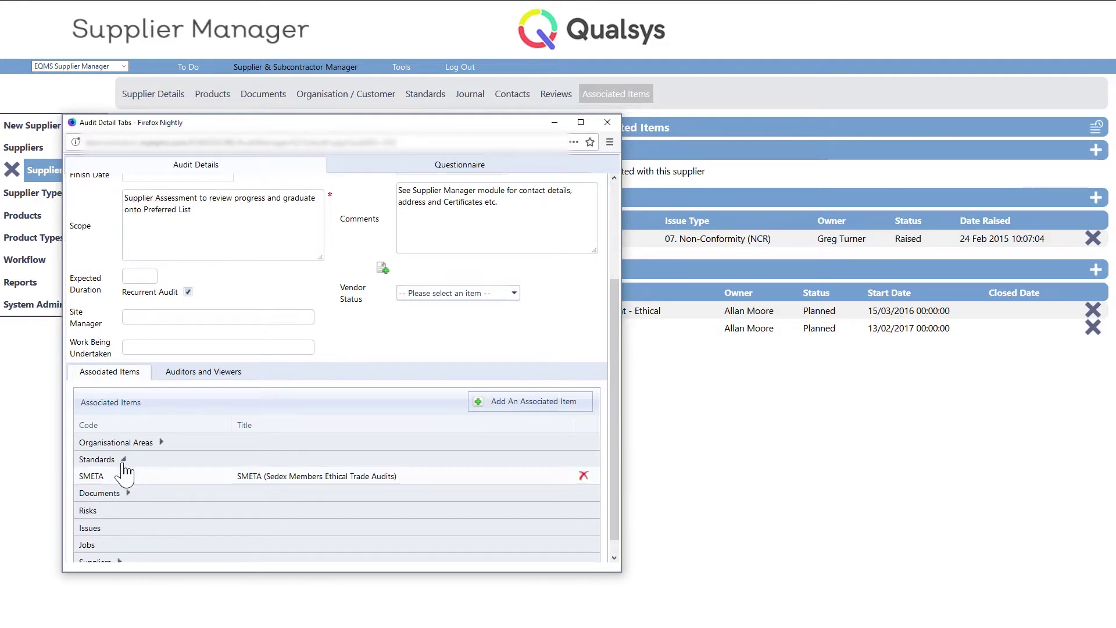
pyautogui.click(128, 496)
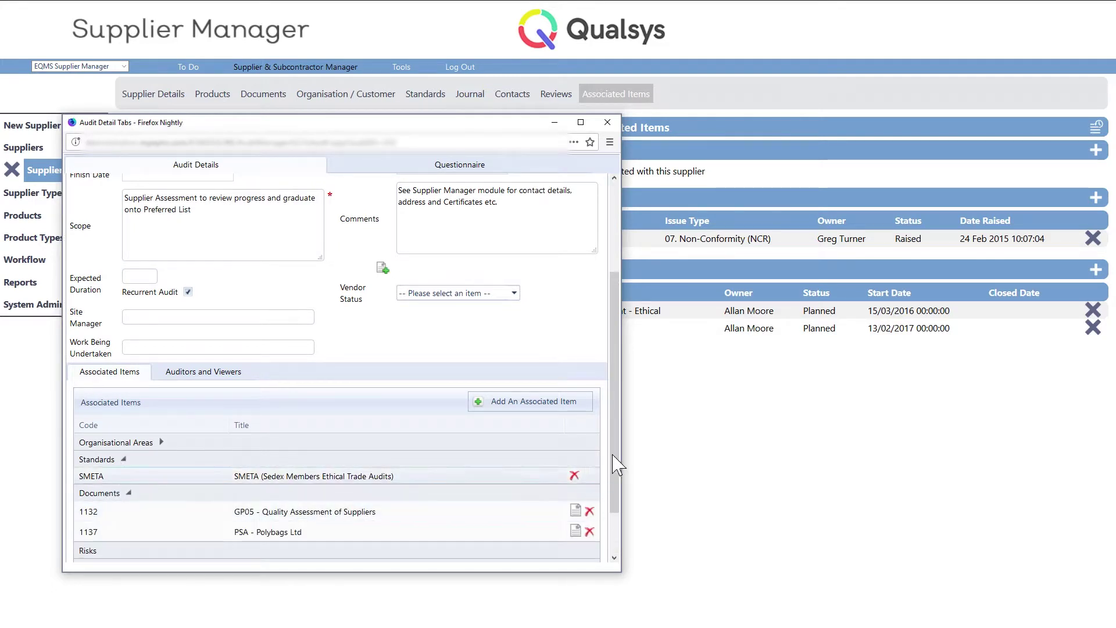
pyautogui.moveTo(618, 399); pyautogui.dragTo(616, 517)
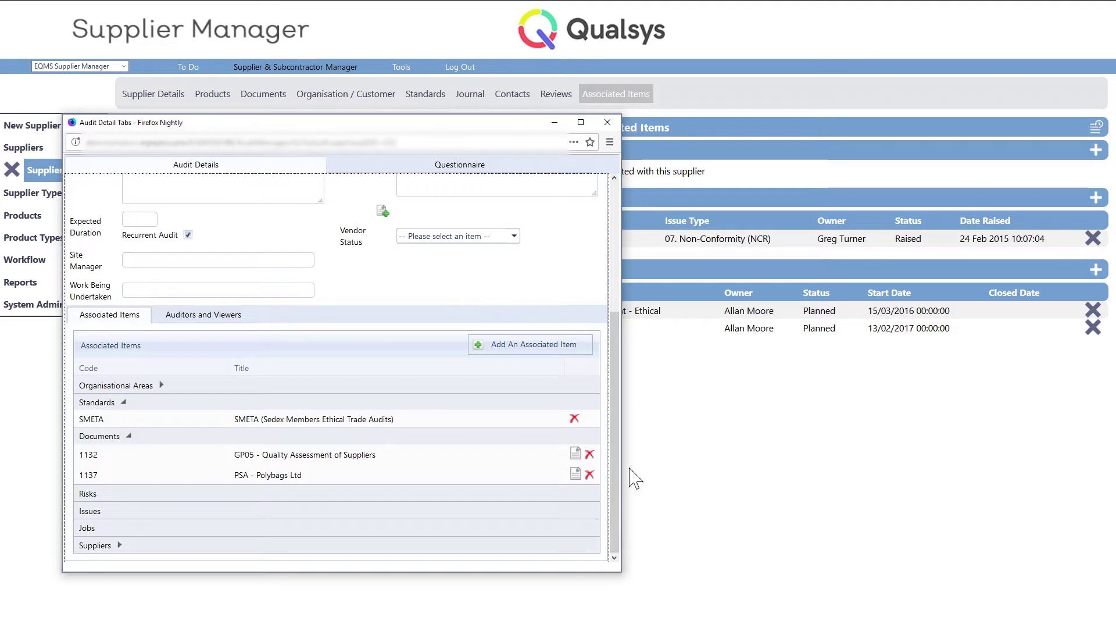
# Close the audit and open product H0006, Pipe Casing Adhesive Type 6.
pyautogui.click(609, 125)
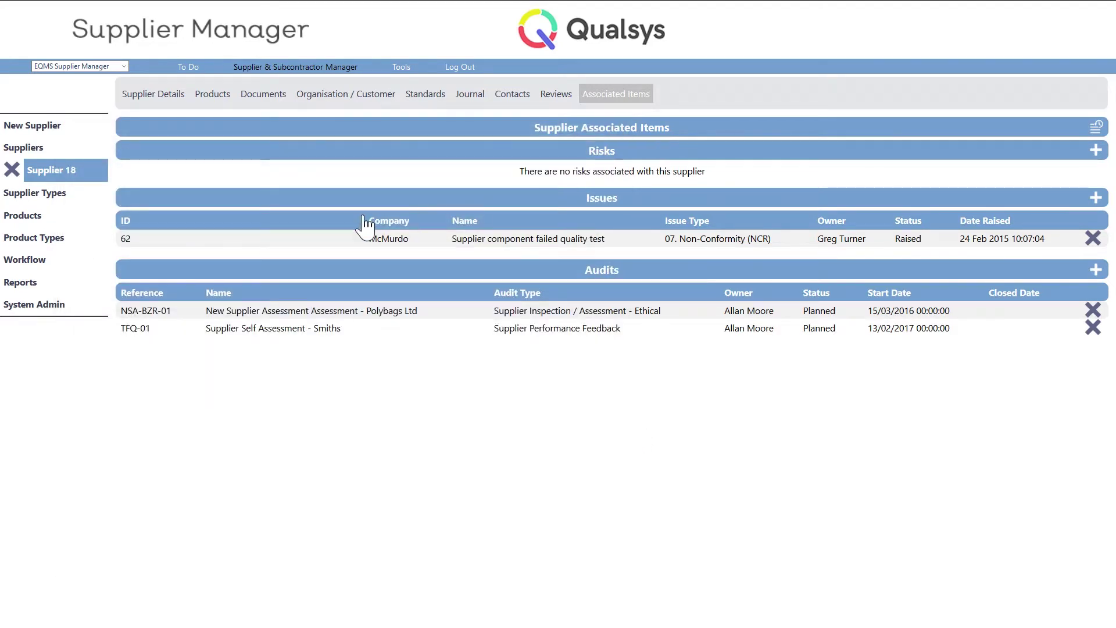
pyautogui.click(39, 216)
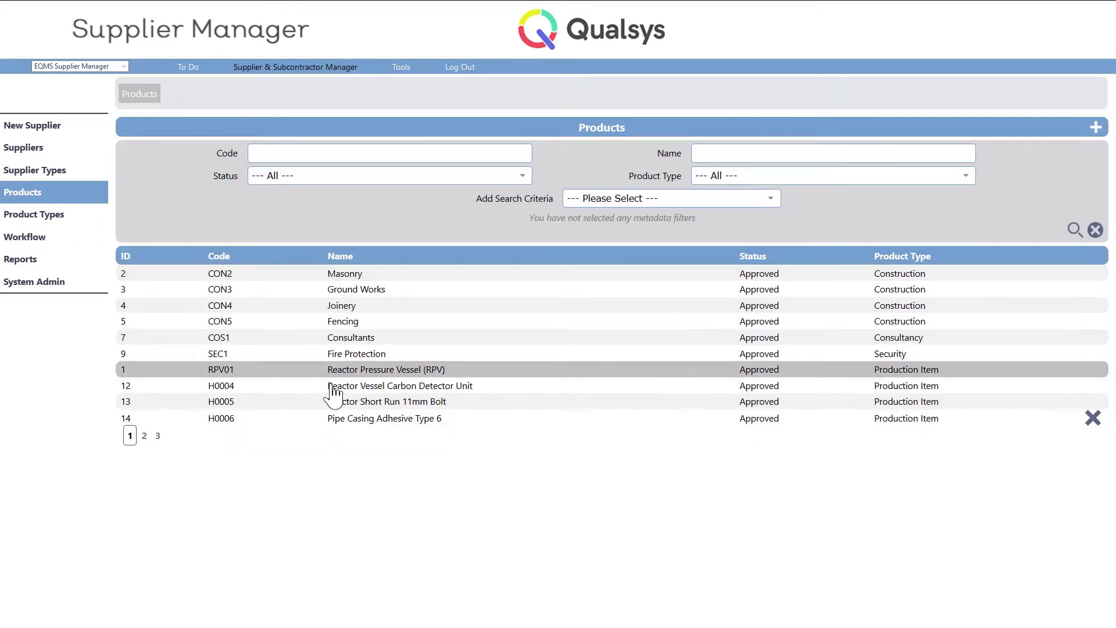
pyautogui.click(427, 421)
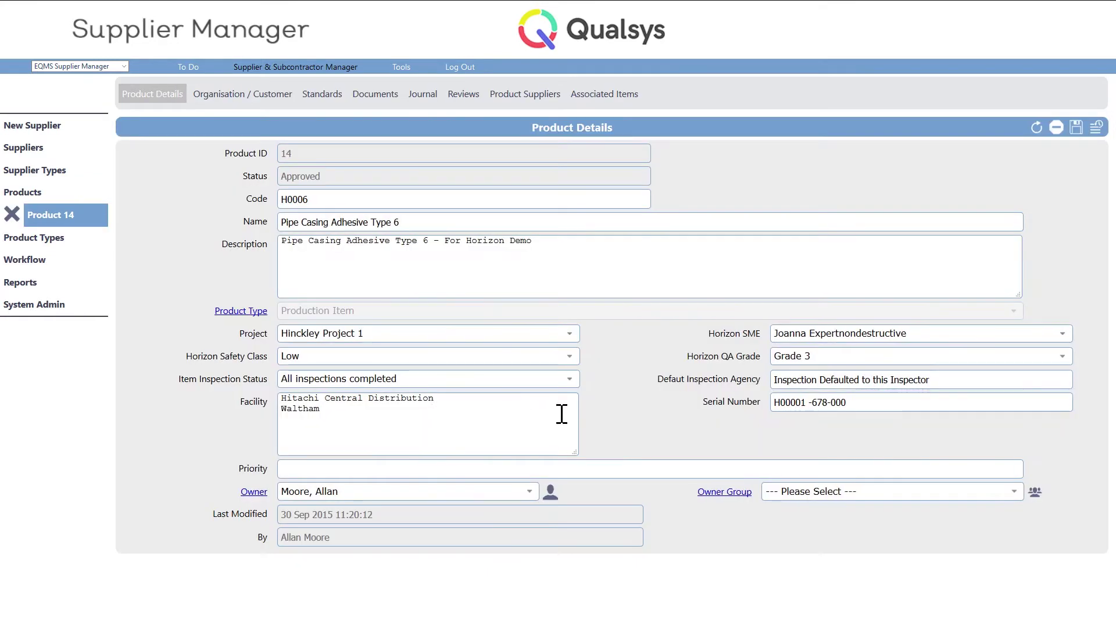
pyautogui.click(1095, 130)
pyautogui.click(933, 314)
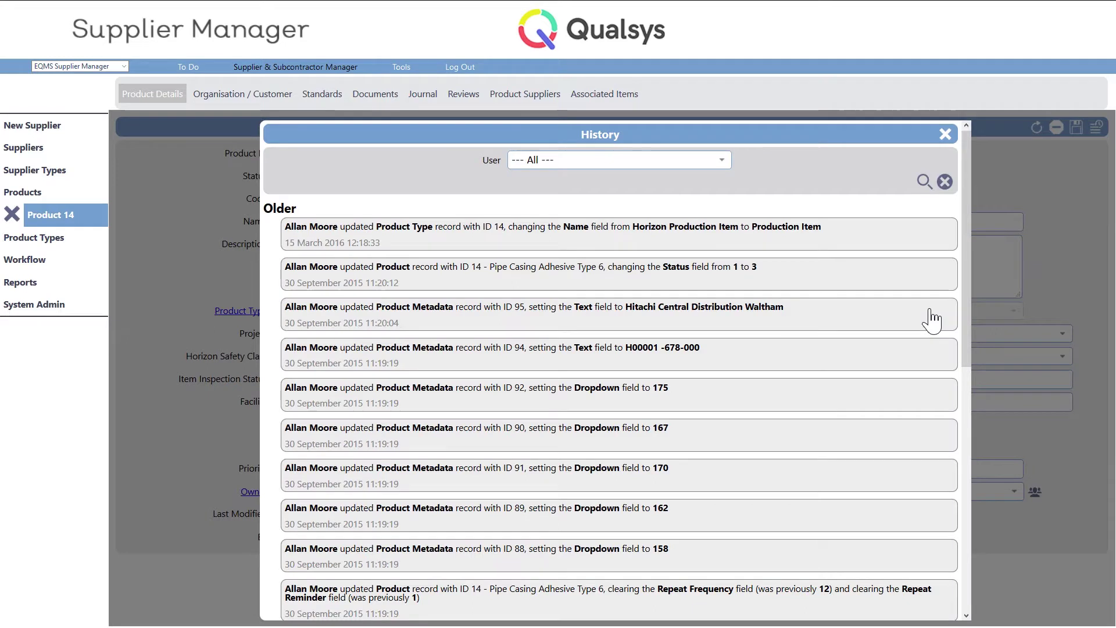
pyautogui.moveTo(966, 251); pyautogui.dragTo(963, 492)
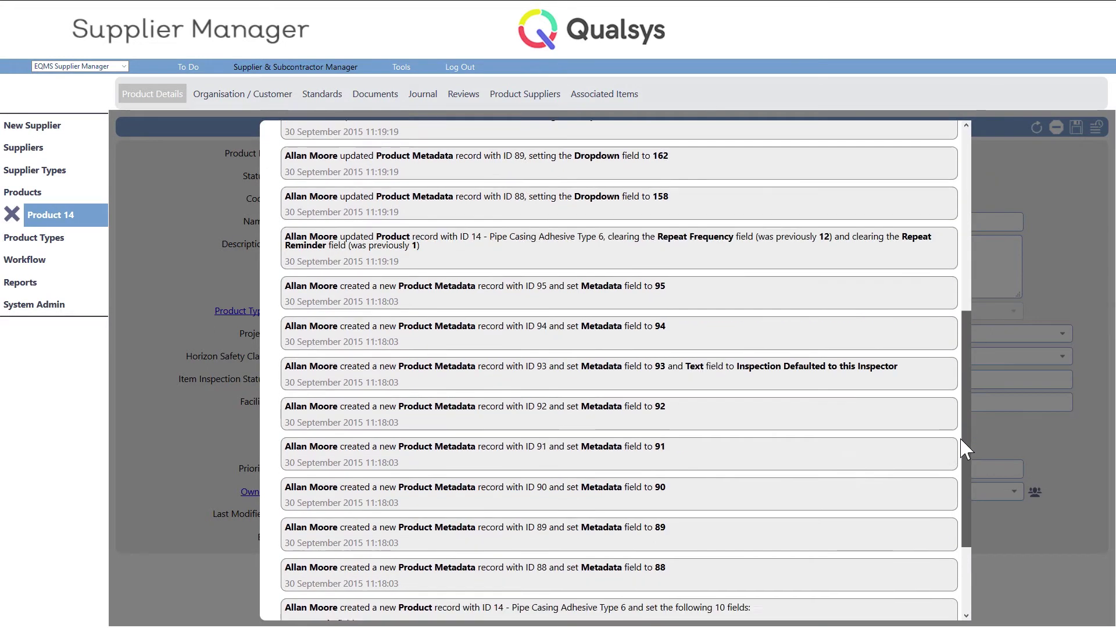
pyautogui.moveTo(965, 407); pyautogui.dragTo(965, 157)
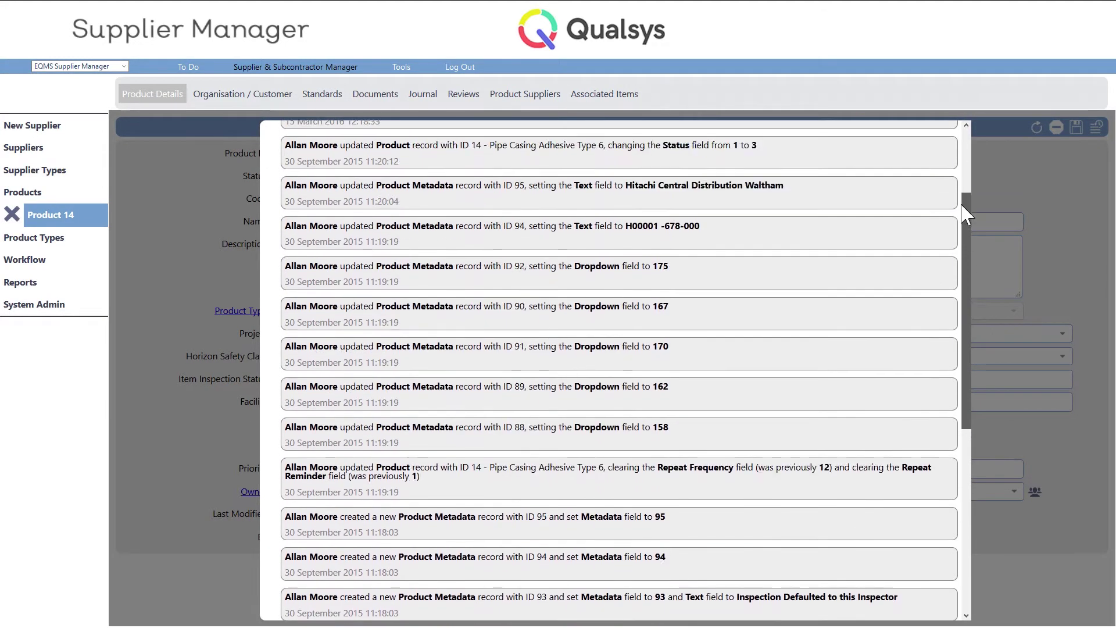
pyautogui.click(944, 136)
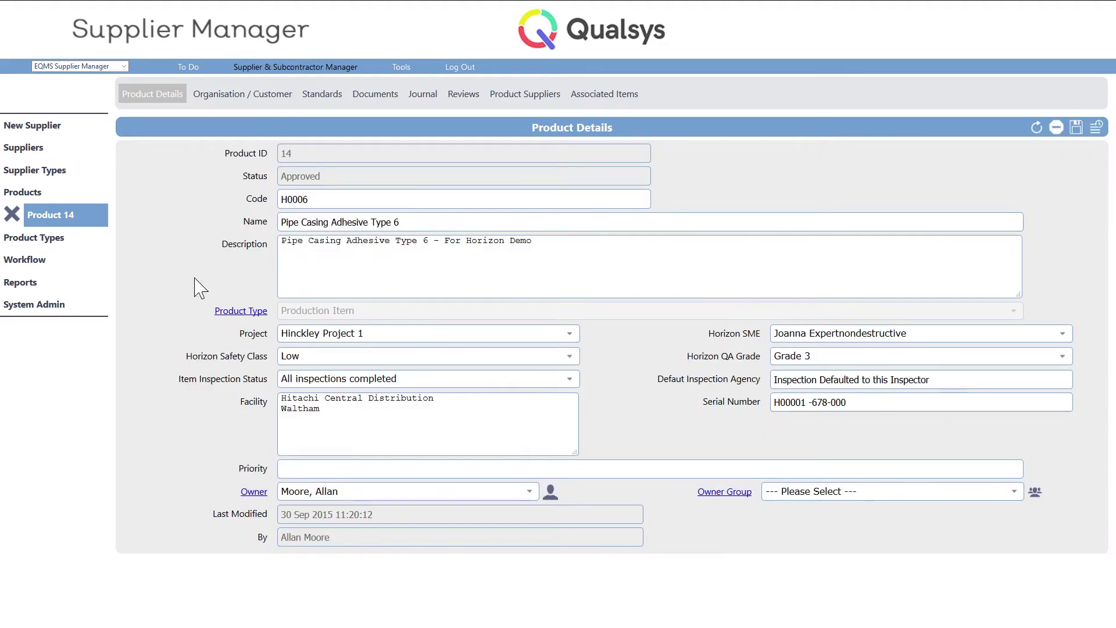
# Edit the Conduct New Supplier Audit action in review path NSA-E and list possible actionees.
pyautogui.click(37, 262)
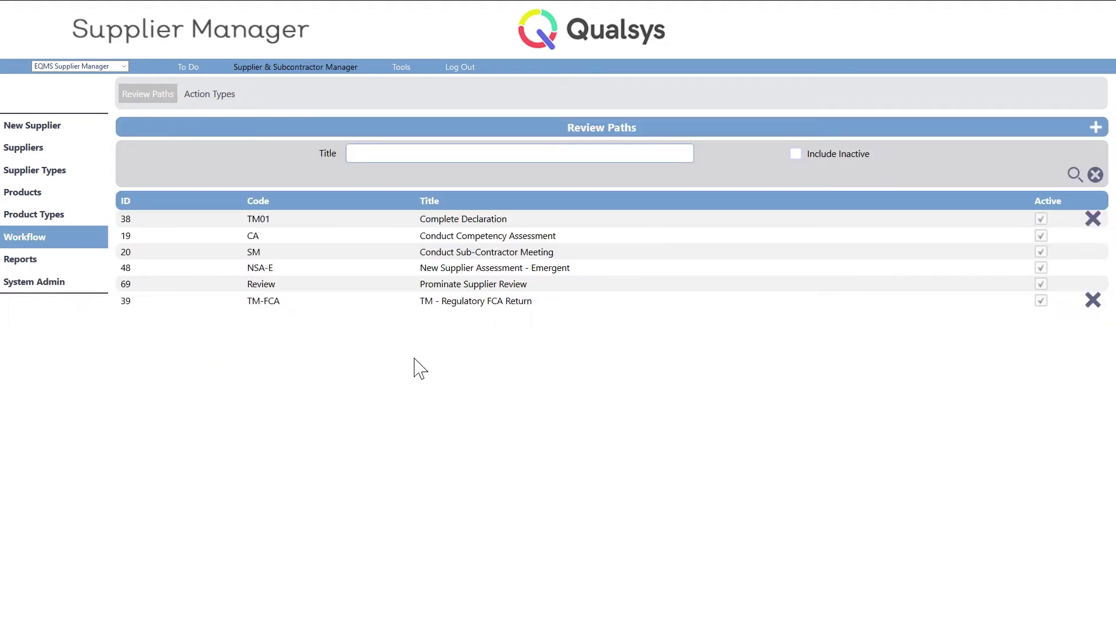
pyautogui.click(473, 268)
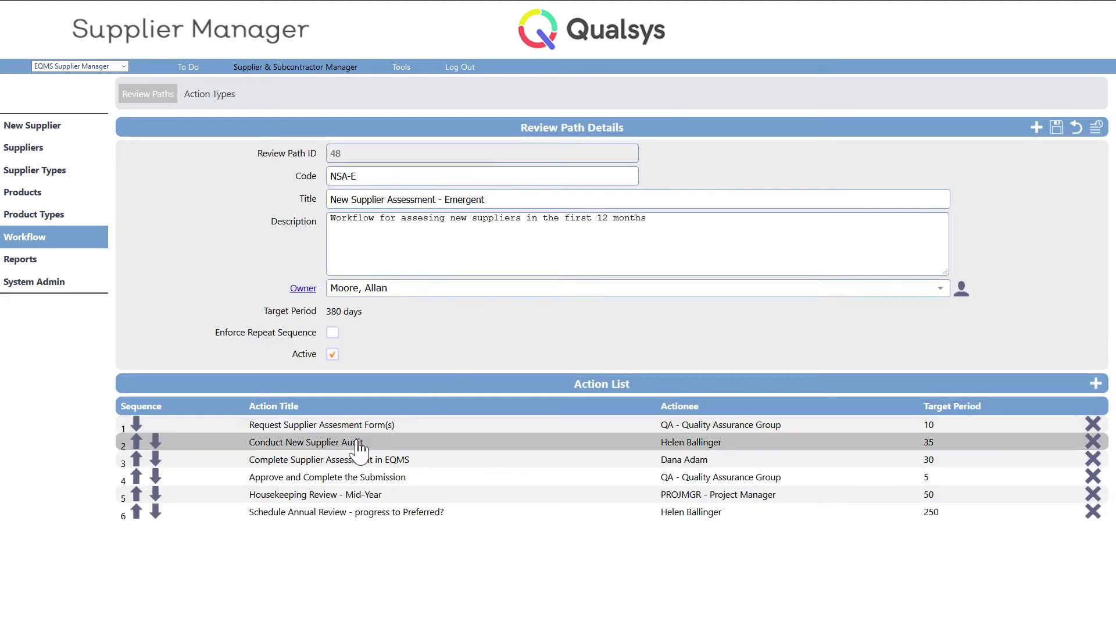
pyautogui.doubleClick(305, 442)
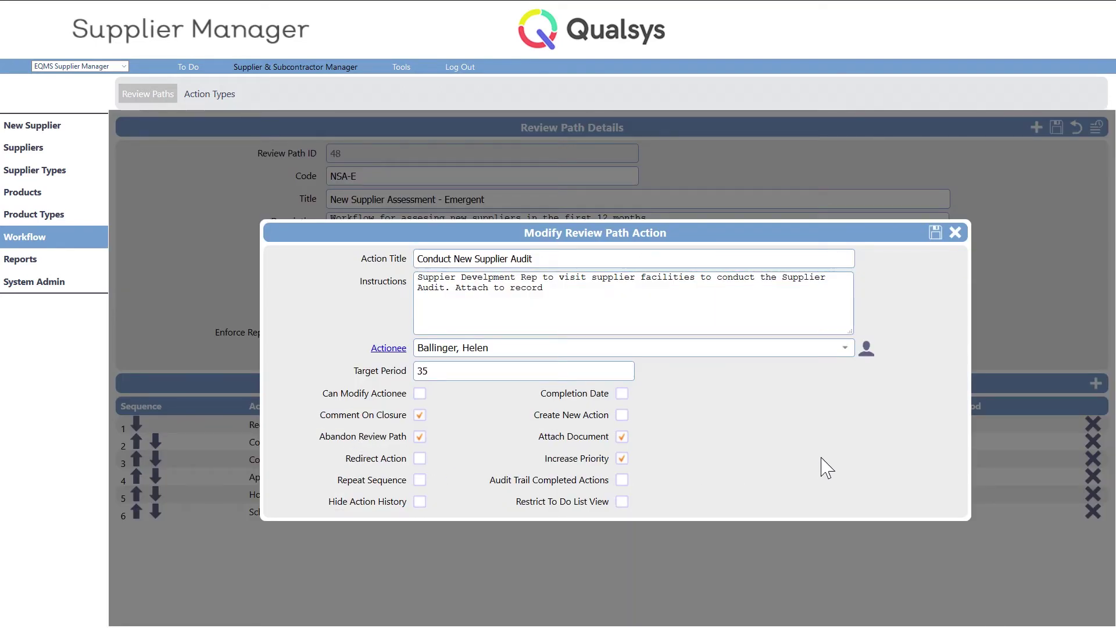
pyautogui.click(866, 349)
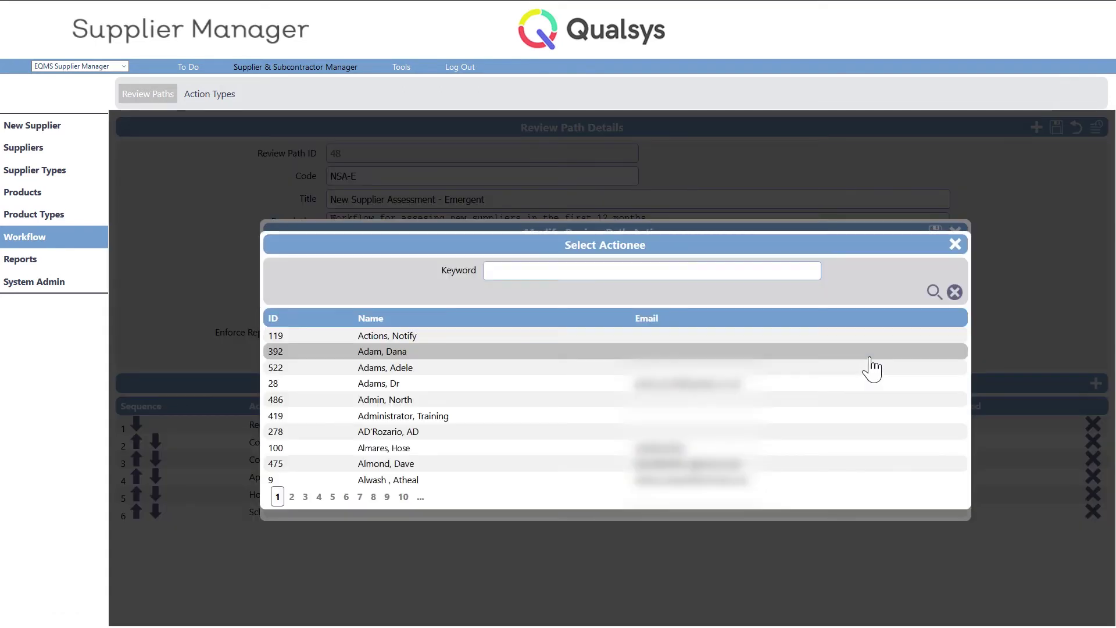